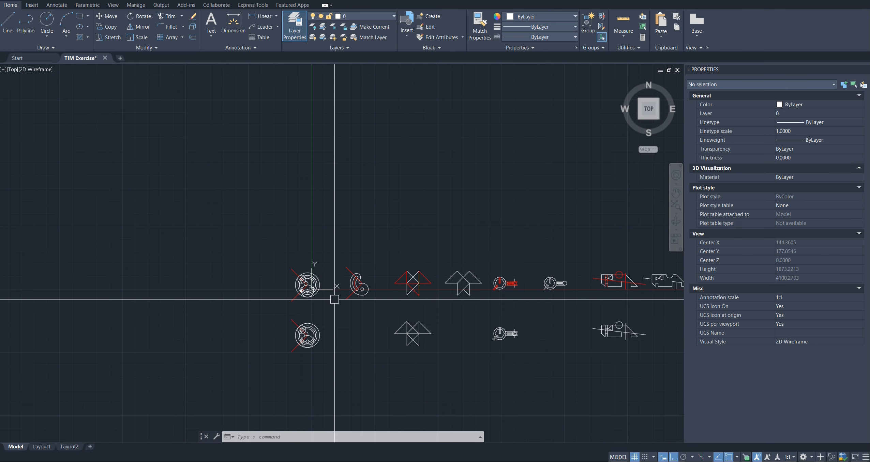
Step: Start TRIM and cut away the right-hand arc of the small neck circle in the lower copy of the concentric-circle figure
scroll(345, 293, up, 8)
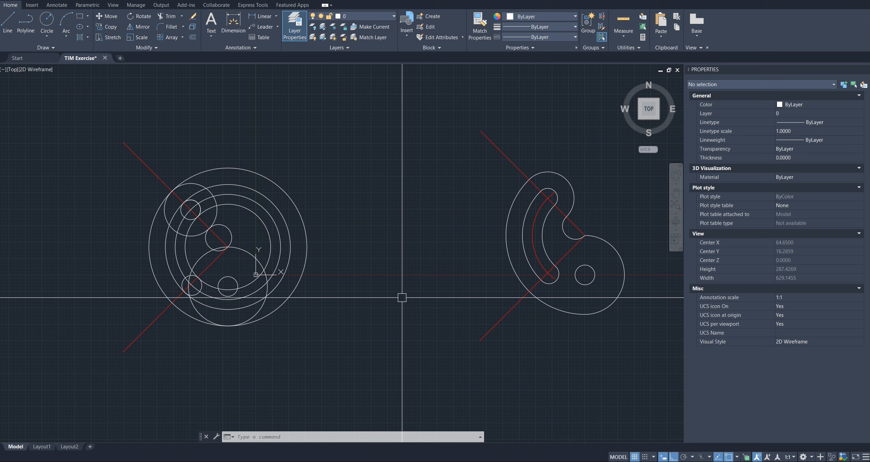
middle_drag(402, 298, 533, 284)
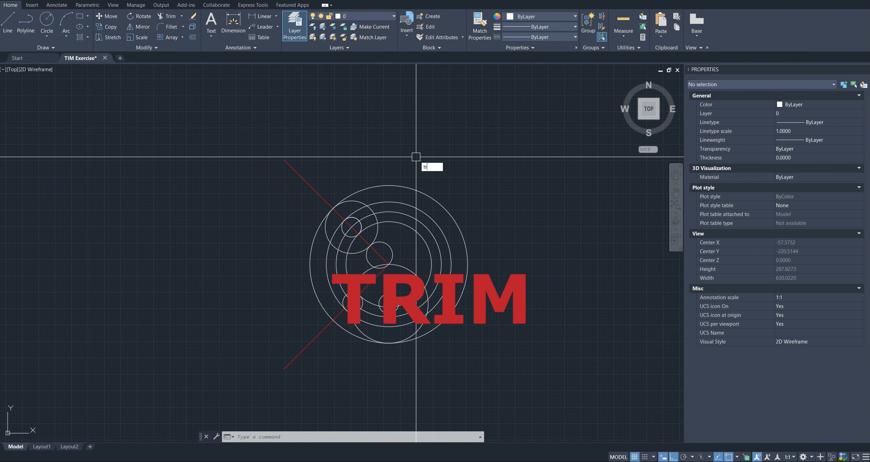
text(ri)
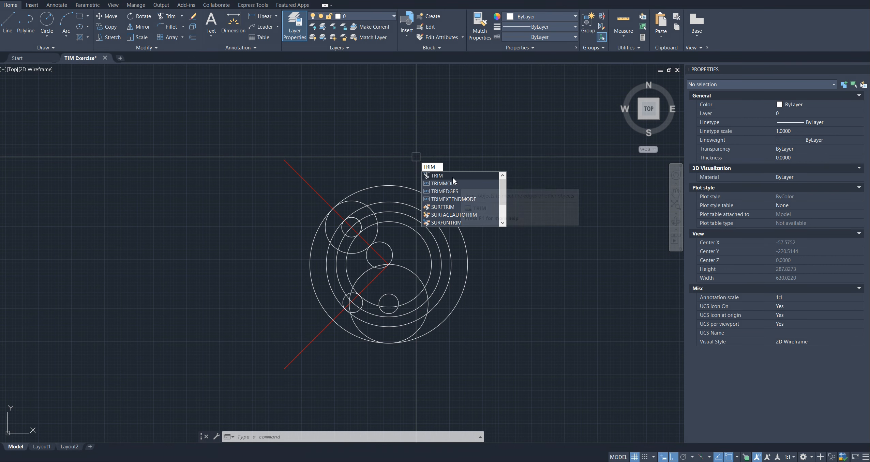
click(428, 177)
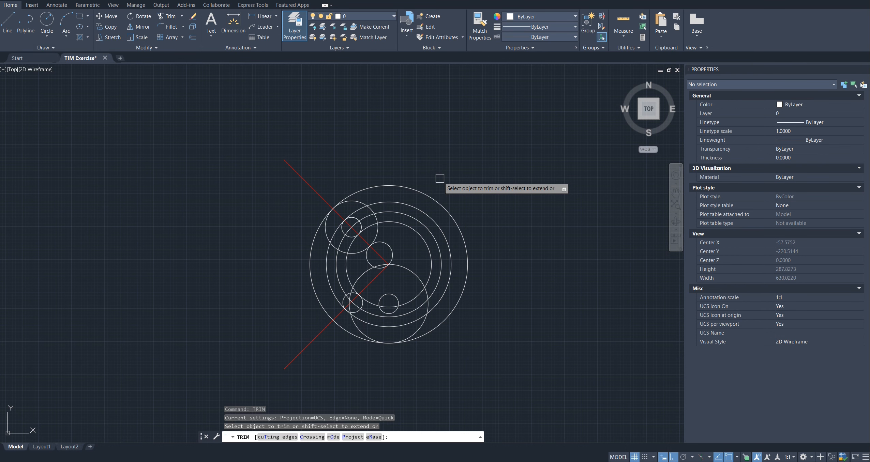
scroll(440, 178, down, 4)
scroll(455, 219, up, 4)
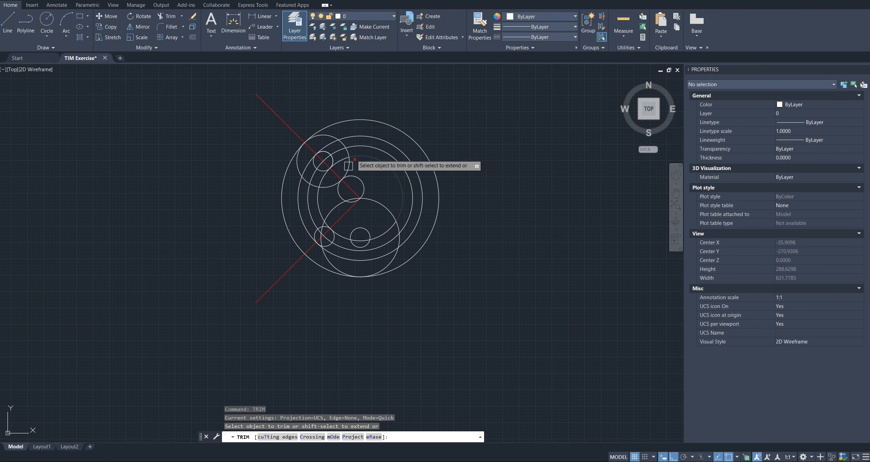
scroll(364, 178, up, 2)
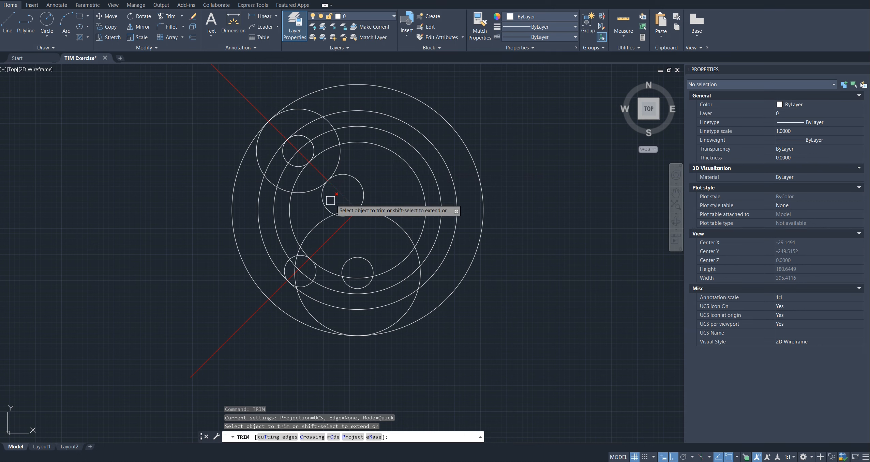
scroll(389, 169, down, 5)
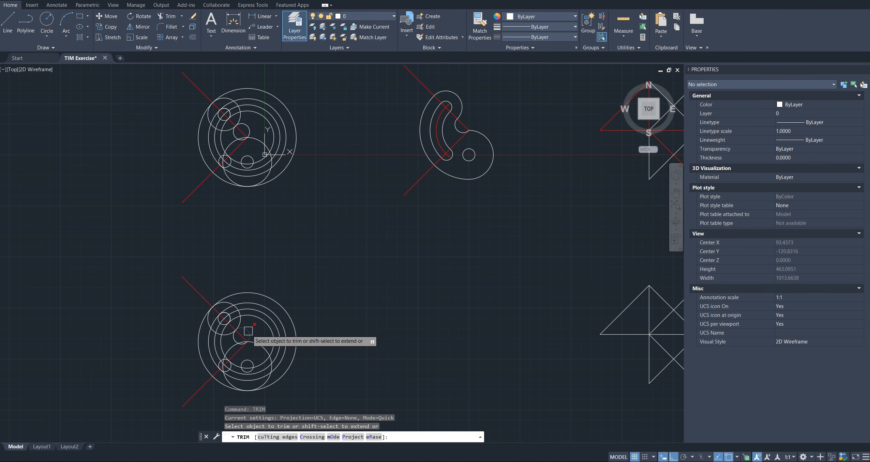
scroll(248, 330, up, 2)
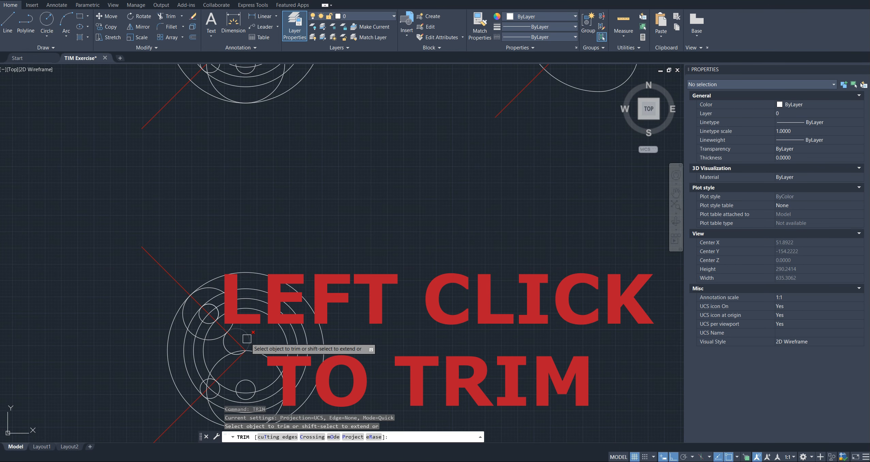
click(247, 336)
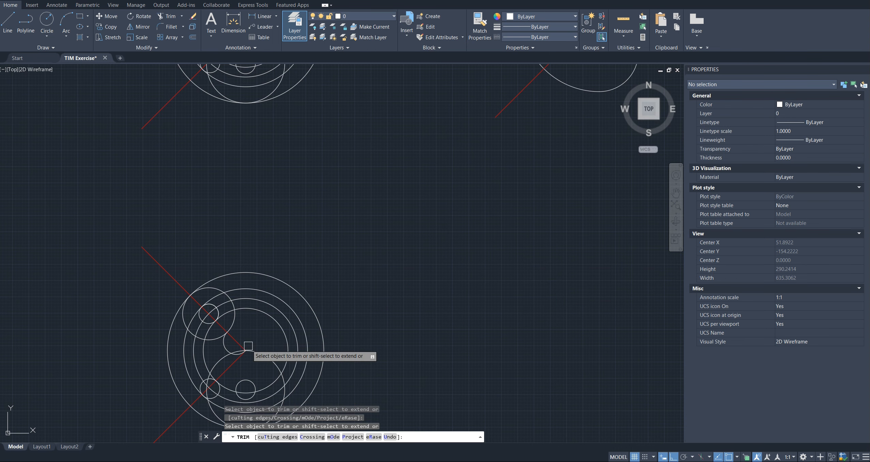
Step: Trim off the right-hand portions of the four concentric circles in the lower figure, leaving only their left-hand arcs
scroll(246, 329, up, 4)
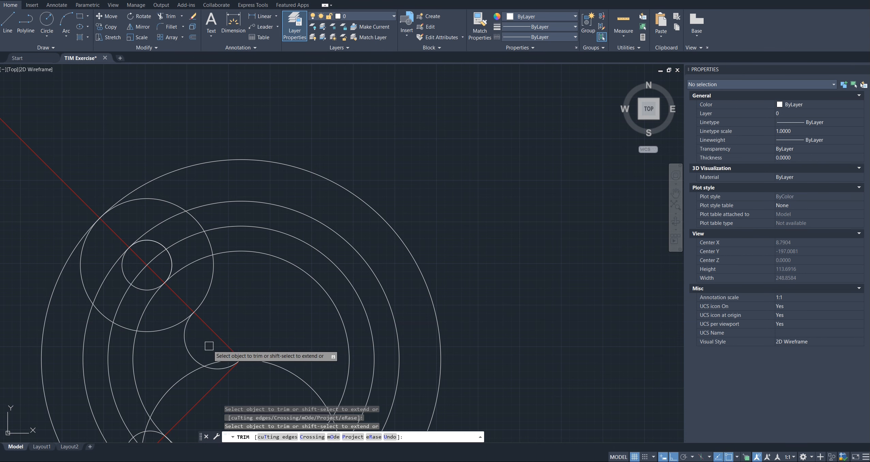
scroll(226, 334, down, 4)
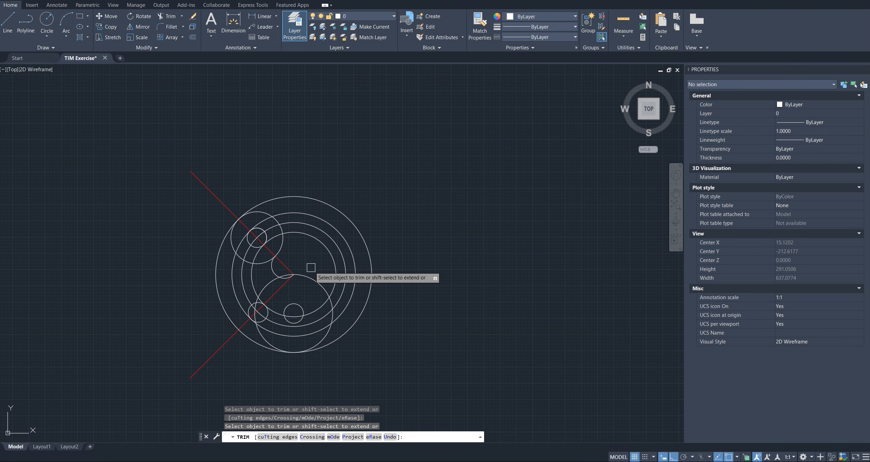
scroll(311, 267, down, 1)
middle_drag(449, 188, 433, 230)
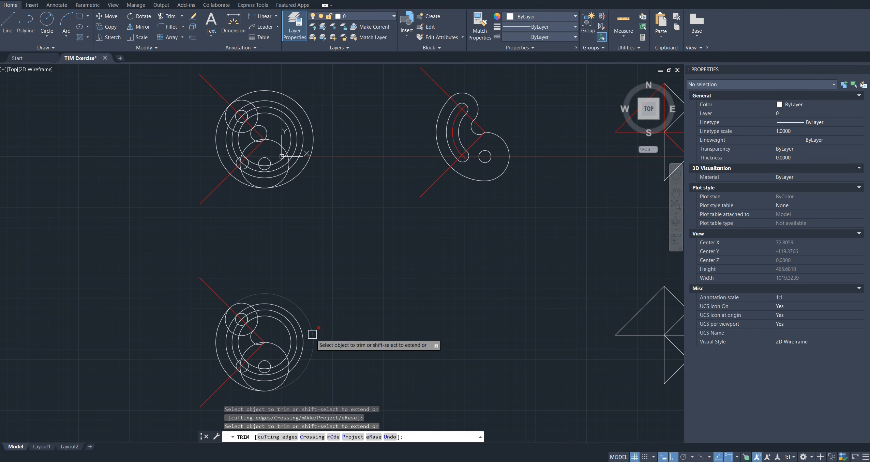
middle_drag(351, 388, 460, 326)
middle_drag(414, 296, 363, 353)
click(353, 326)
click(347, 320)
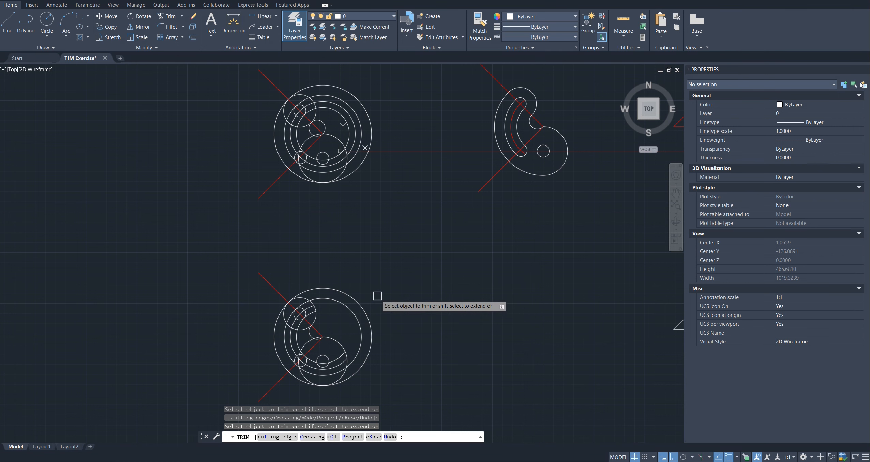
mouse_move(377, 296)
mouse_down()
mouse_move(336, 324)
mouse_move(363, 297)
mouse_move(340, 322)
mouse_move(358, 305)
mouse_move(342, 313)
mouse_move(359, 303)
mouse_move(316, 352)
mouse_move(342, 386)
mouse_move(341, 325)
mouse_move(353, 308)
mouse_move(338, 322)
mouse_up()
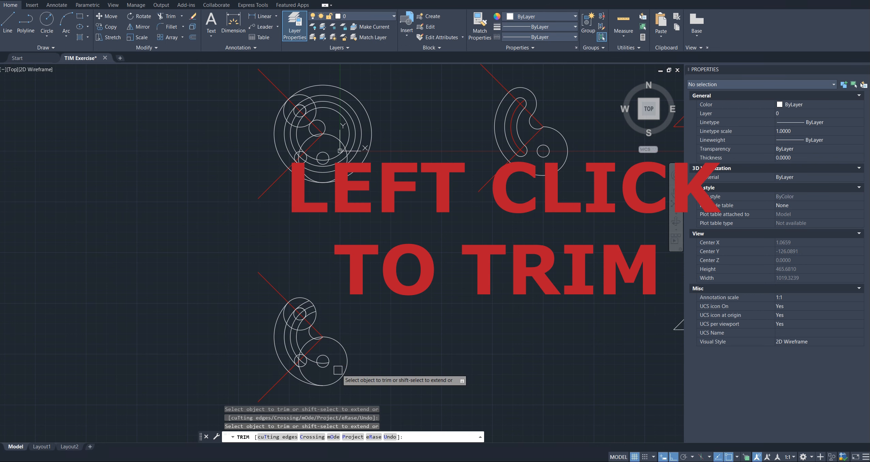
Step: Trim the large lower circle's arc between the slot and the neck, including the short leftover piece at the neck
scroll(334, 367, up, 4)
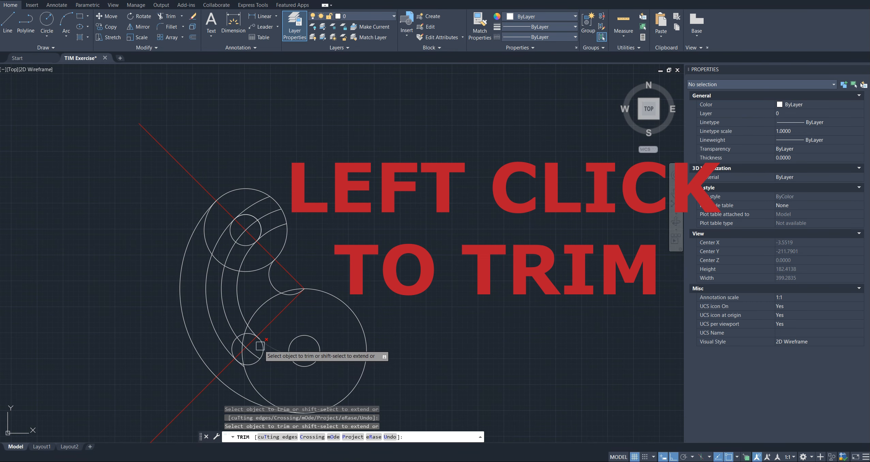
scroll(274, 350, down, 4)
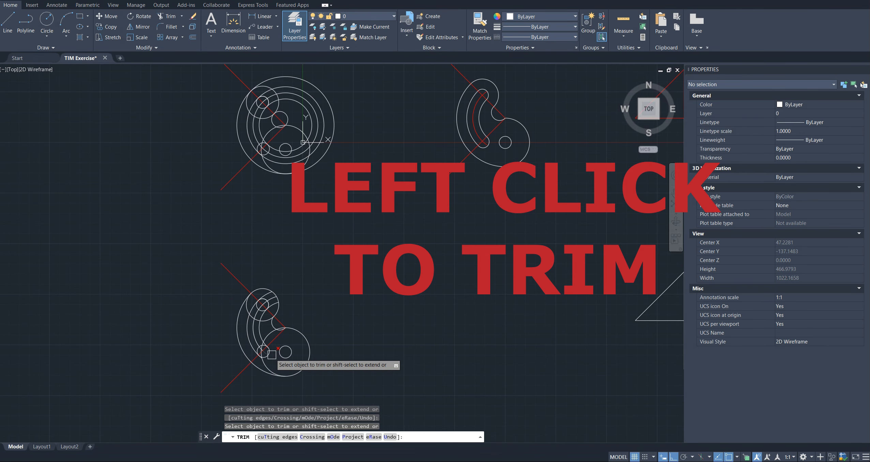
scroll(264, 363, up, 3)
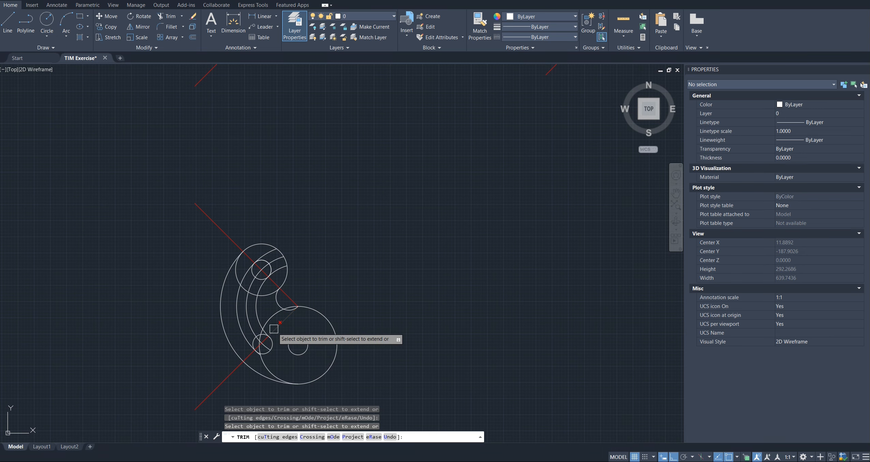
scroll(271, 338, down, 3)
scroll(272, 320, up, 4)
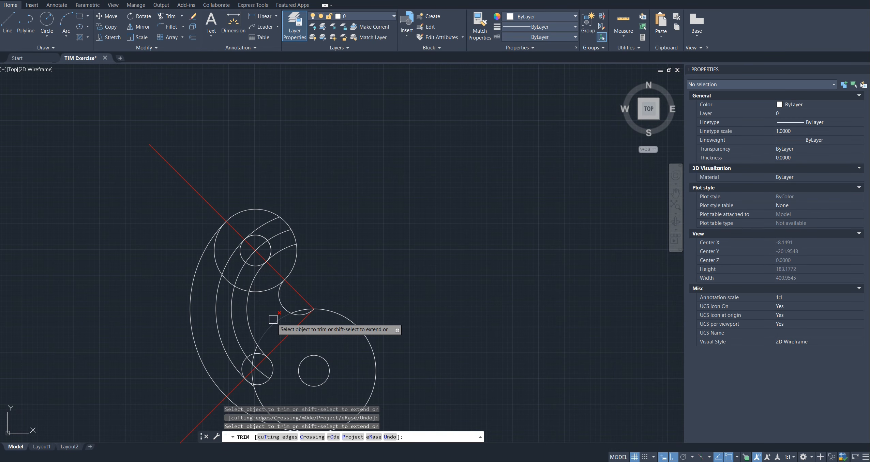
scroll(273, 319, down, 4)
scroll(282, 320, up, 8)
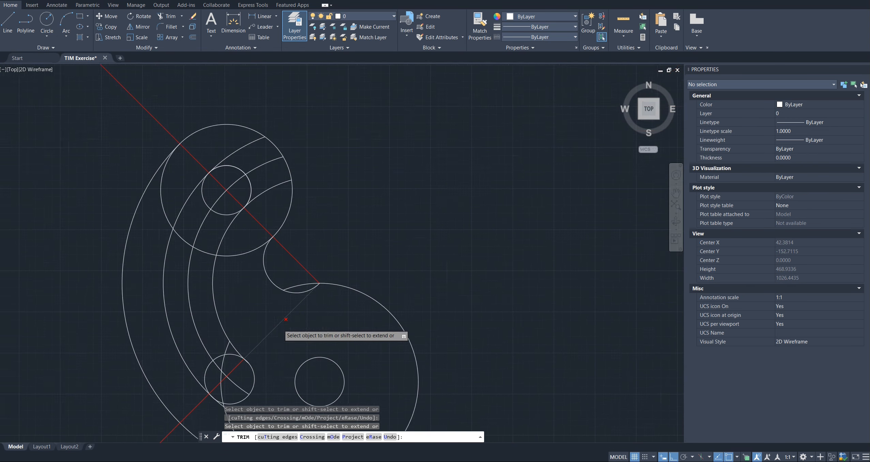
scroll(301, 274, down, 6)
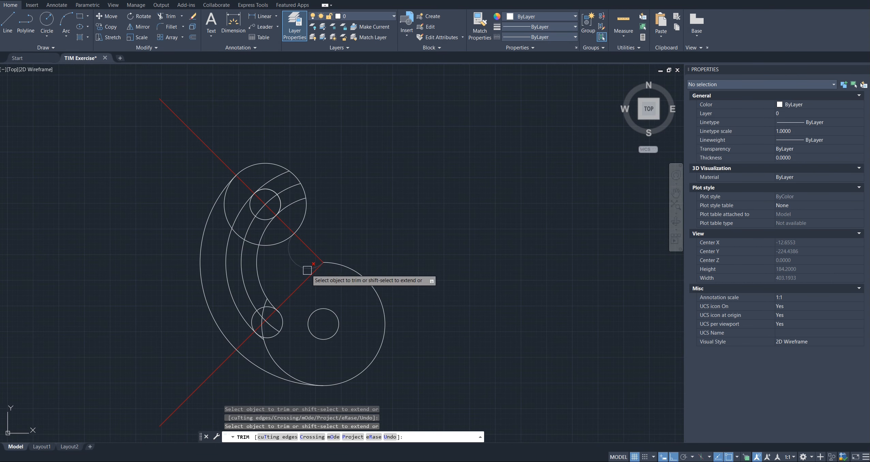
scroll(305, 274, down, 1)
Step: Trim the ends of the three slot arcs that extend past the small circle at the slot's upper end
scroll(295, 243, up, 5)
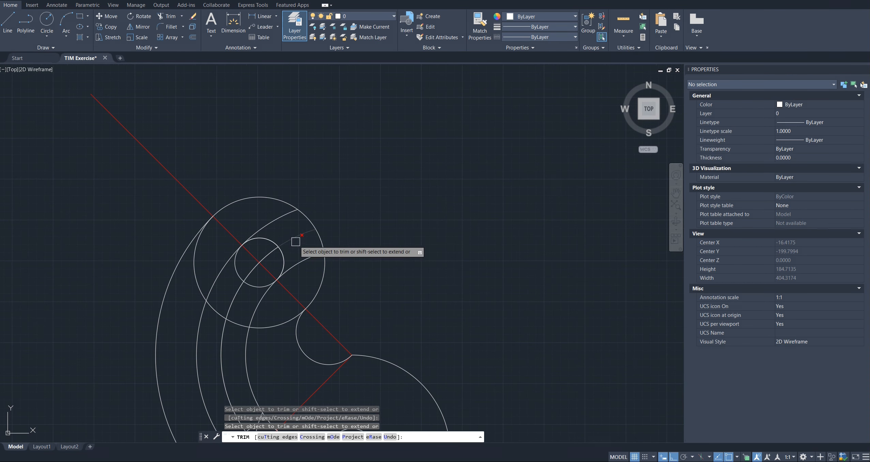
mouse_move(306, 270)
mouse_down()
mouse_move(295, 235)
mouse_move(268, 215)
mouse_up()
scroll(289, 292, down, 5)
scroll(288, 292, down, 3)
scroll(259, 293, up, 6)
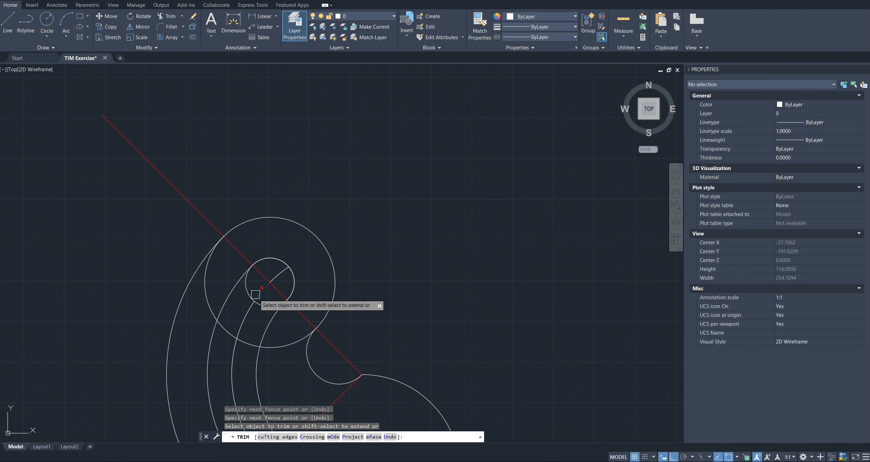
Step: Trim the inner part of the slot's upper end circle and the lower arcs of the larger circle around it
scroll(244, 293, down, 8)
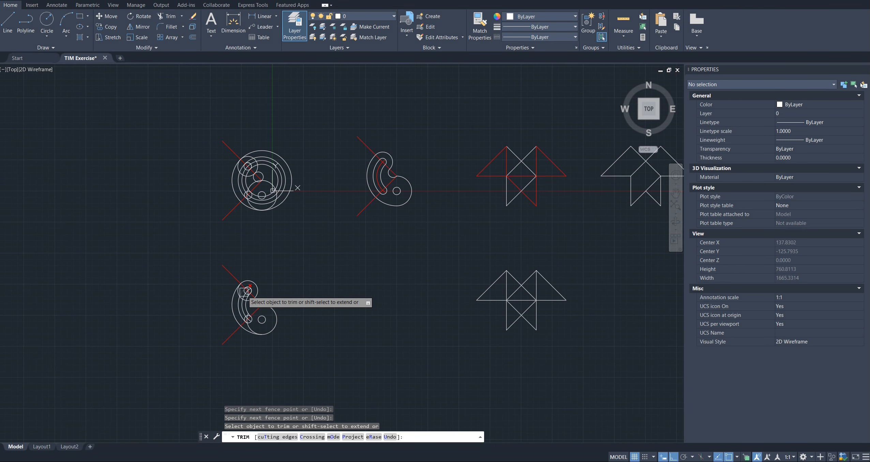
scroll(244, 292, up, 8)
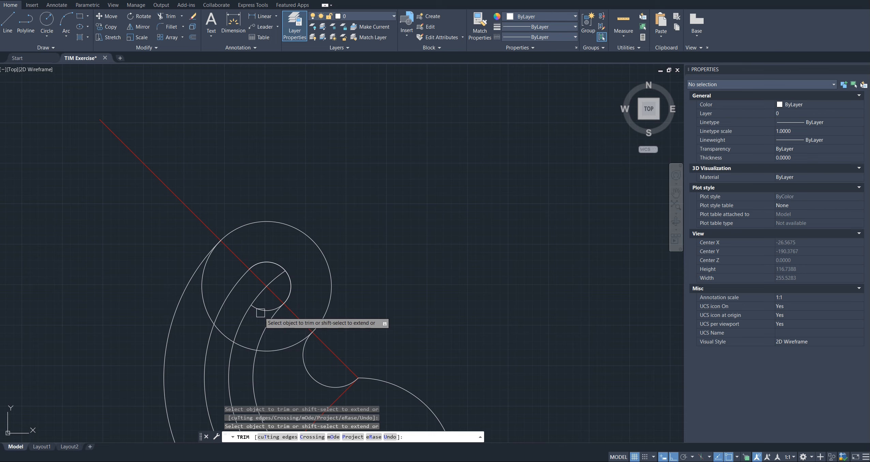
middle_drag(260, 313, 277, 254)
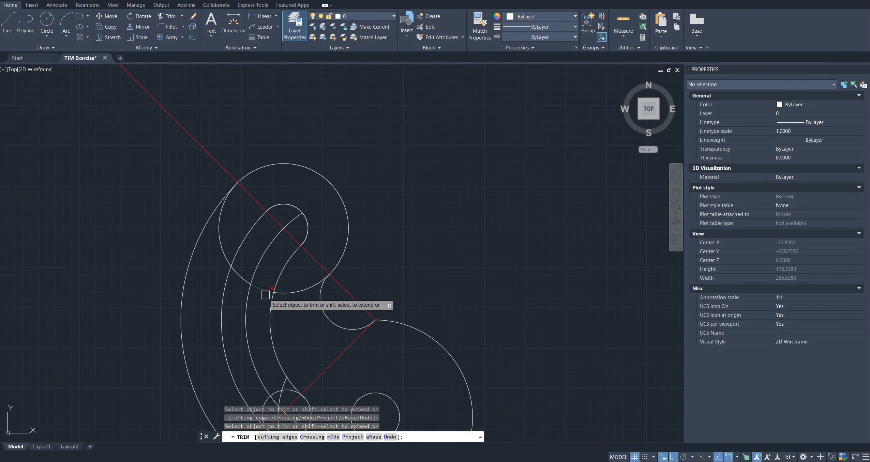
click(284, 293)
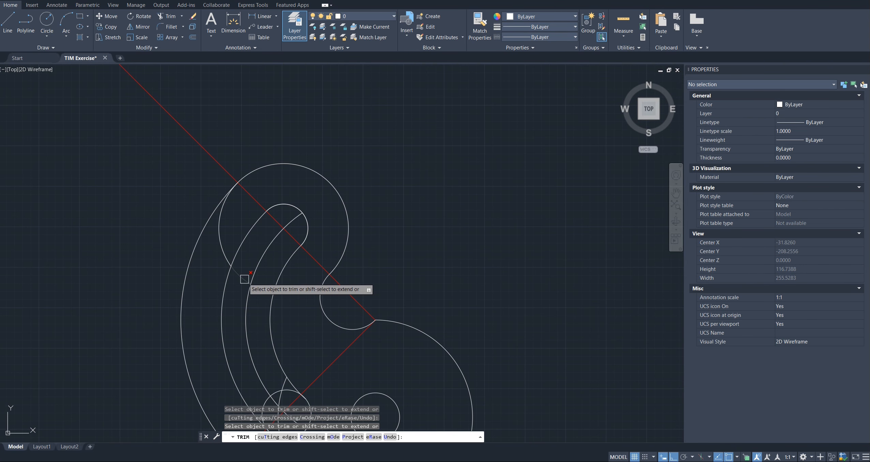
scroll(243, 257, down, 4)
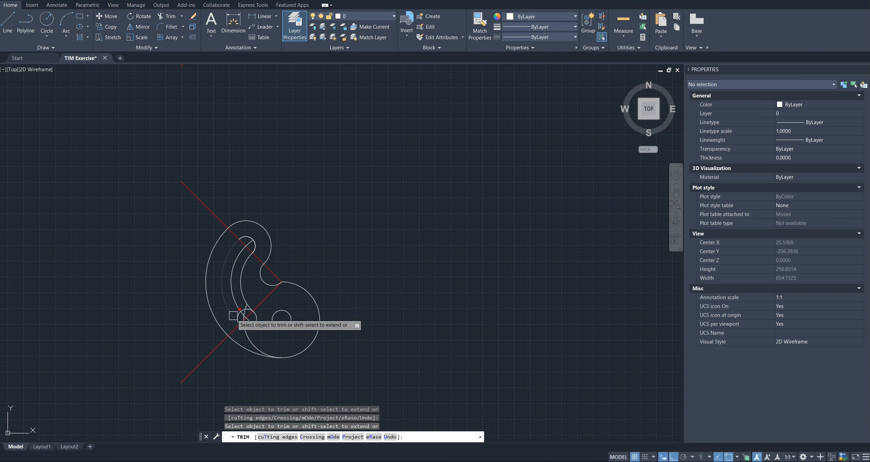
scroll(248, 338, down, 2)
scroll(252, 341, up, 4)
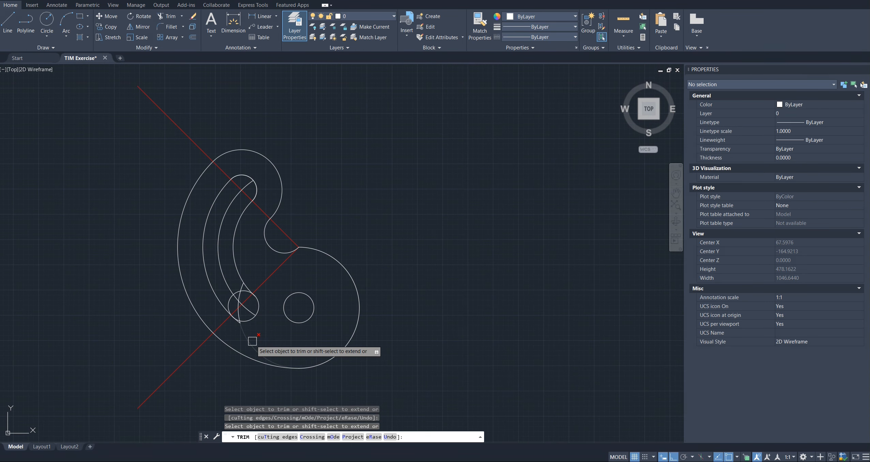
Step: Trim the large lower circle's arc below the slot and the overlapping arc stubs at the slot's lower end circle
scroll(223, 290, up, 8)
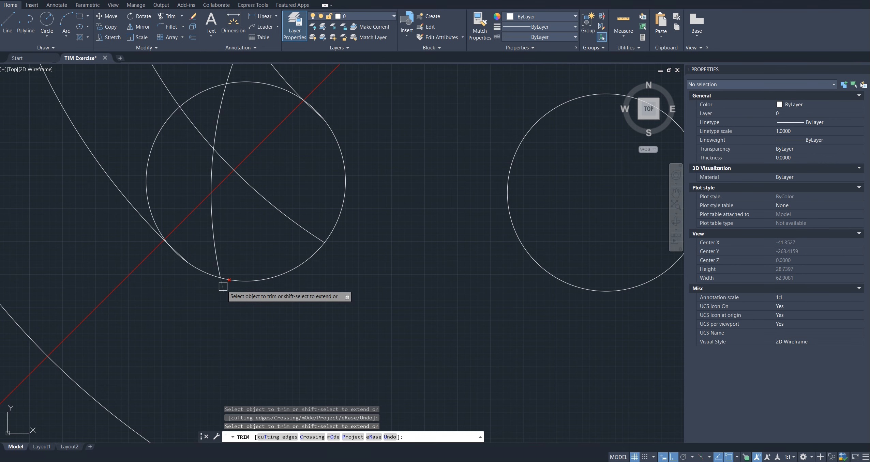
scroll(195, 254, up, 4)
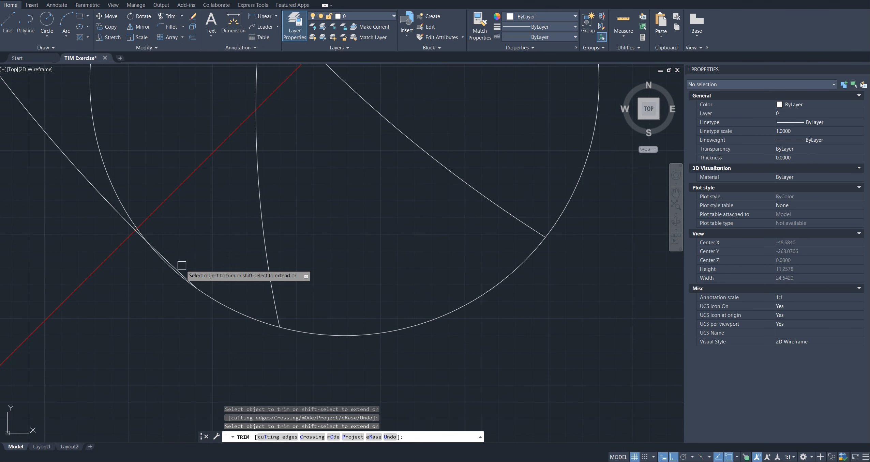
scroll(182, 270, down, 8)
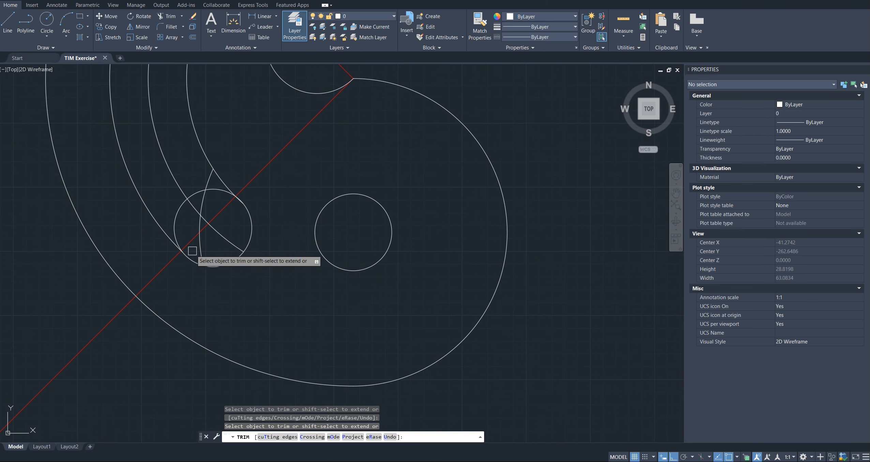
scroll(206, 220, down, 10)
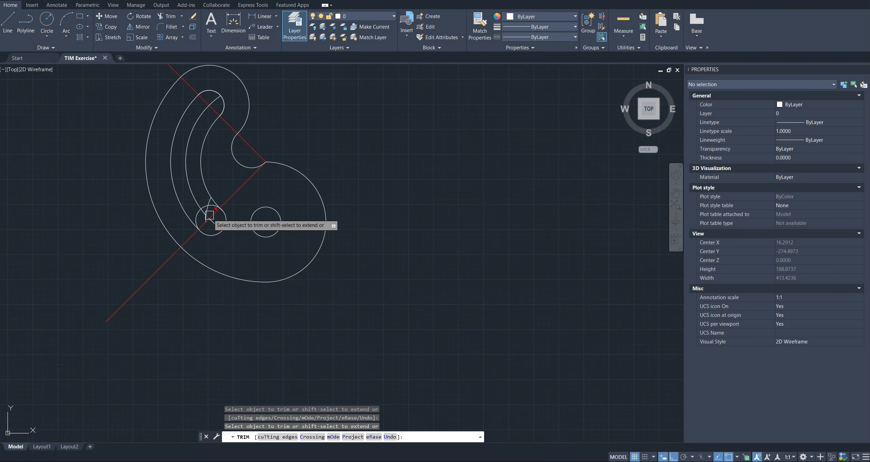
scroll(206, 221, up, 8)
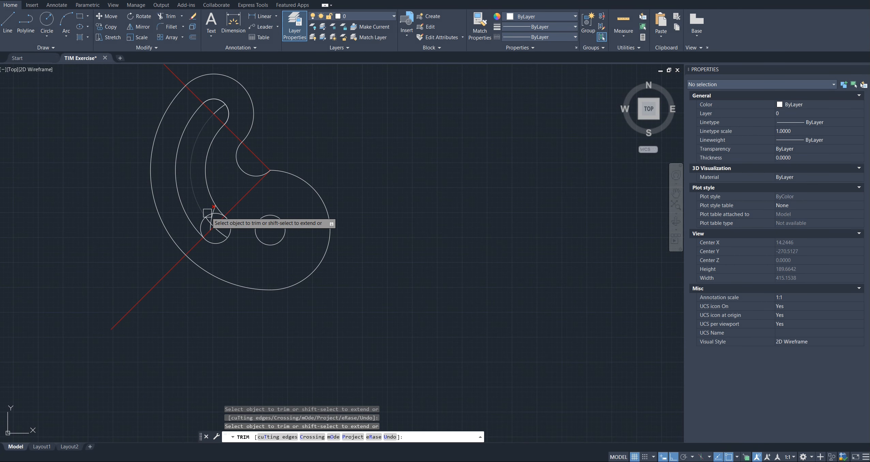
scroll(216, 213, up, 4)
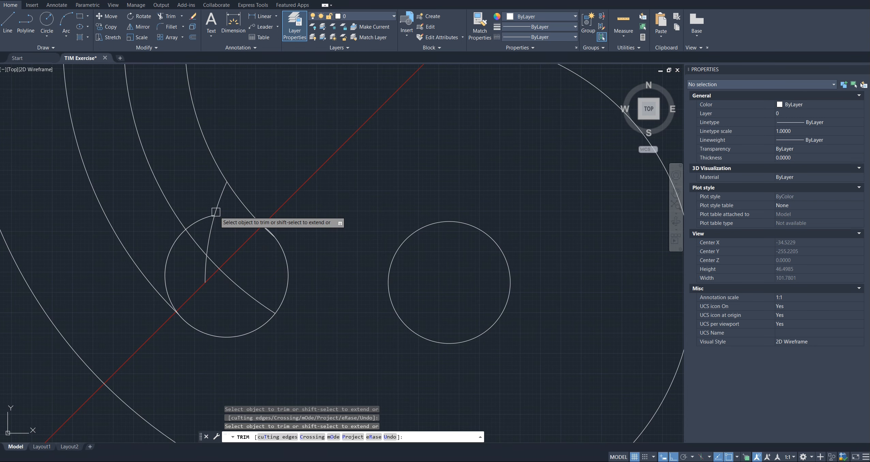
Step: Trim the leftover crossing arc and the inner part of the slot's lower end circle, and end the TRIM command
click(216, 225)
click(209, 218)
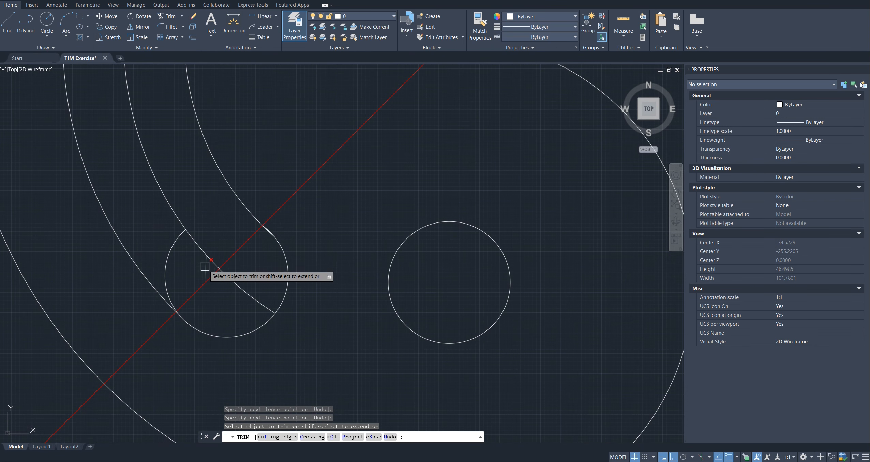
click(205, 269)
click(167, 257)
scroll(169, 261, down, 3)
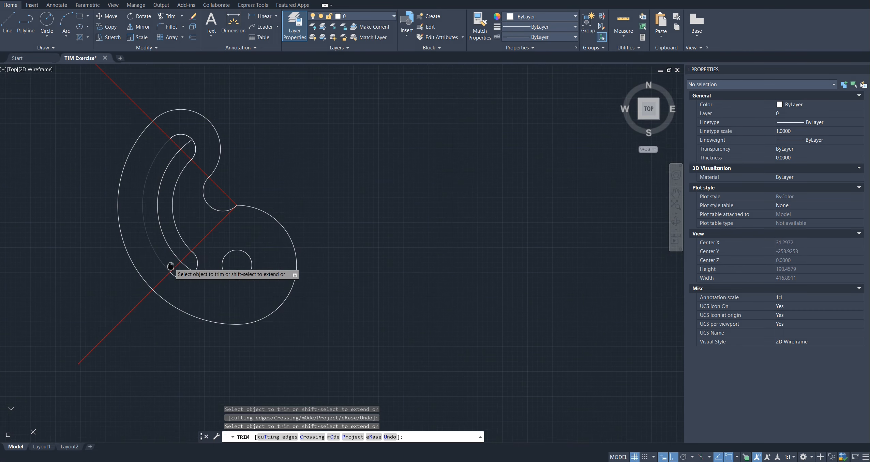
scroll(347, 245, down, 2)
middle_drag(347, 245, 278, 288)
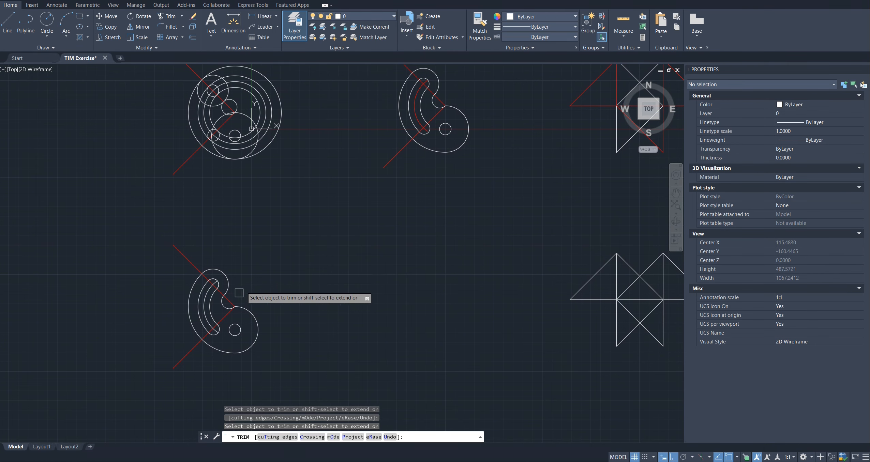
key(Escape)
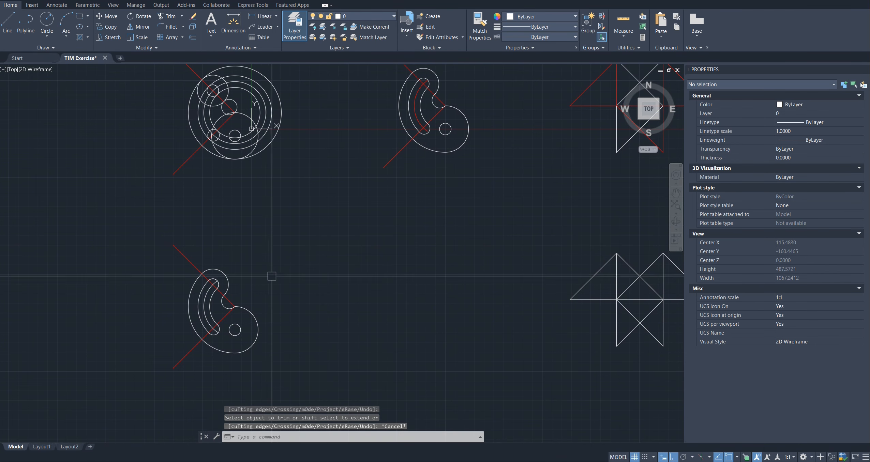